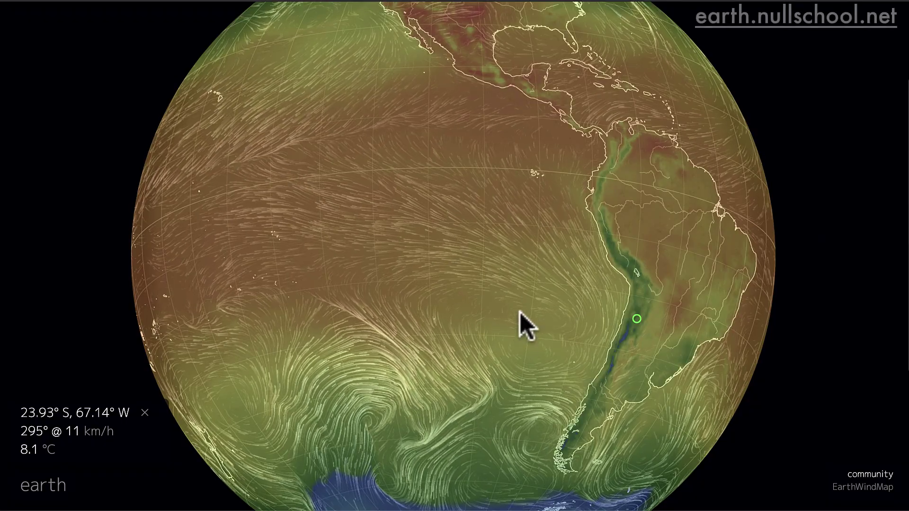
Sample points from northern Chile up through Peru to Ecuador, ending in northern Argentina at -1.3 °C.
left_click(631, 329)
left_click(617, 348)
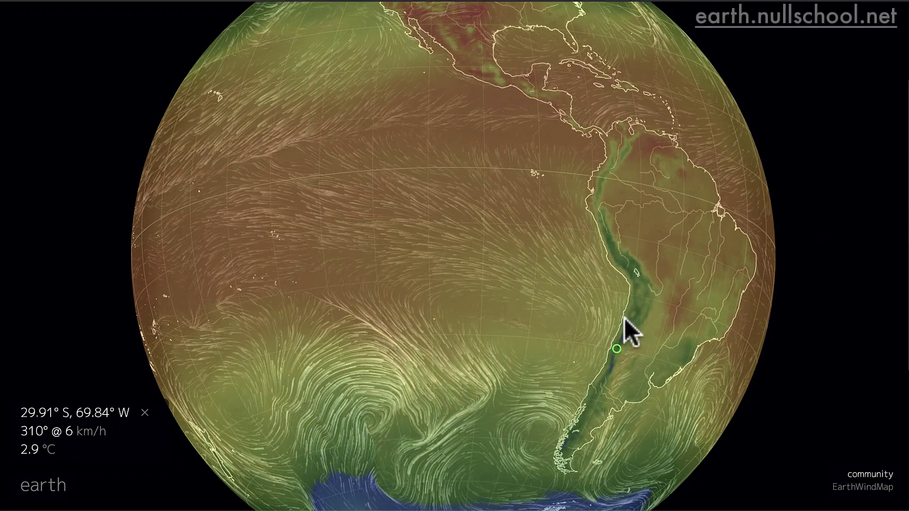
left_click(634, 311)
left_click(650, 298)
left_click(638, 274)
left_click(631, 265)
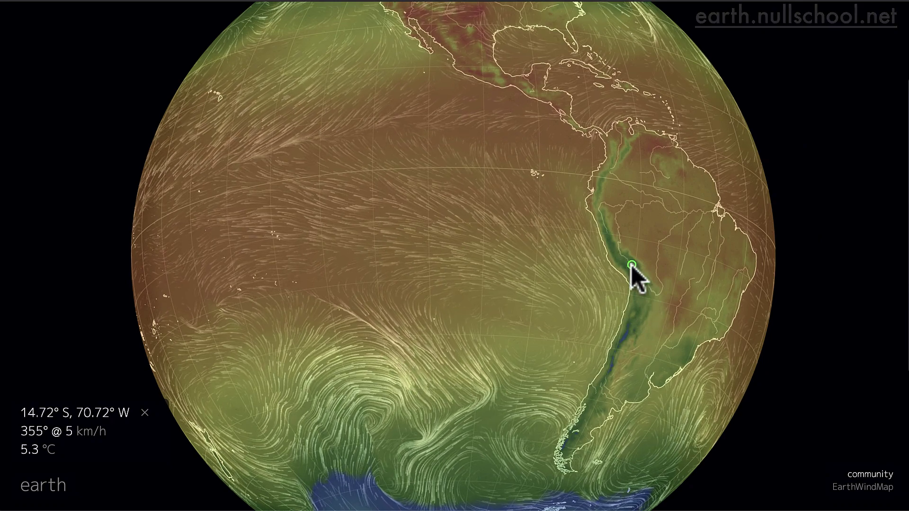
left_click(616, 254)
left_click(605, 219)
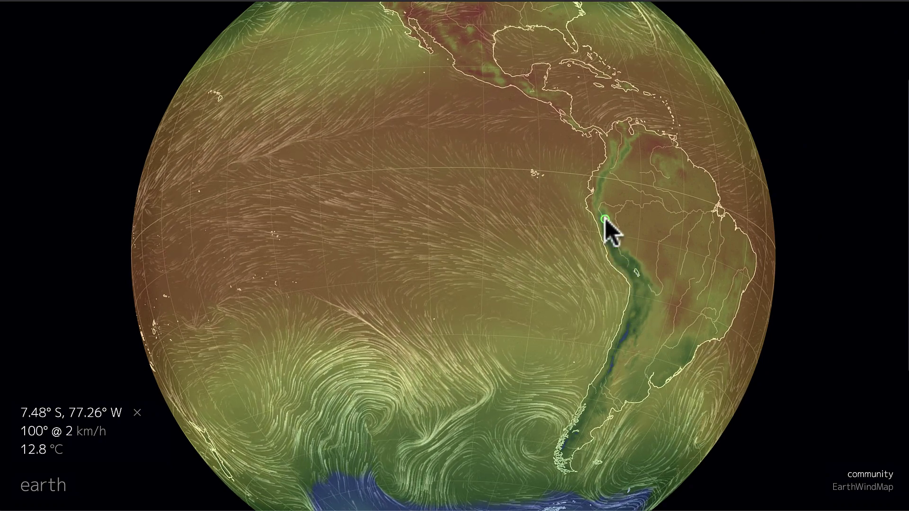
left_click(601, 200)
left_click(604, 175)
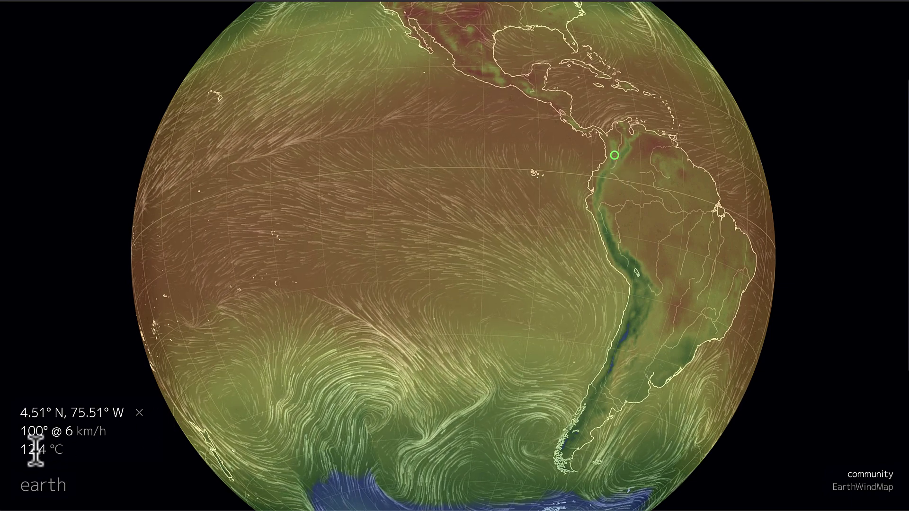
left_click(625, 338)
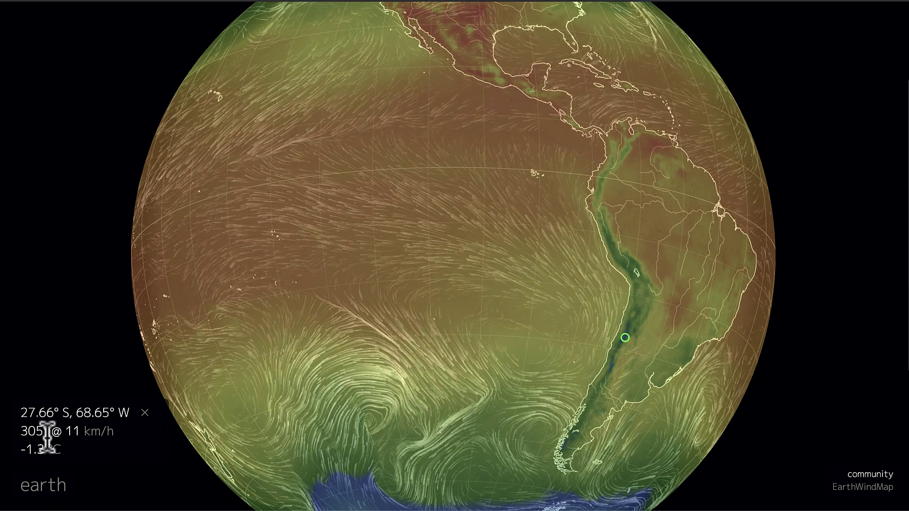
Switch to the Camtasia editor, put Rec 5-2-2020 1 on Track 1, and cue the playhead to 0:00:20;11.
right_click(904, 226)
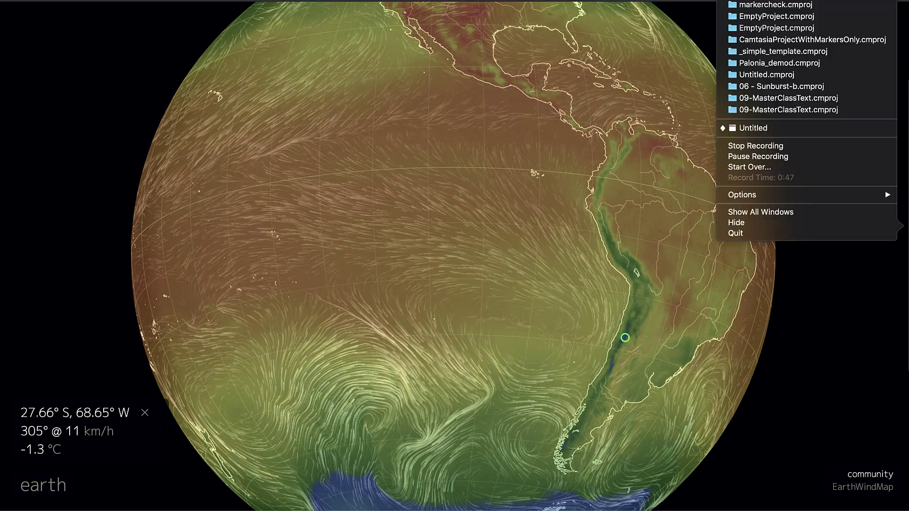
left_click(744, 129)
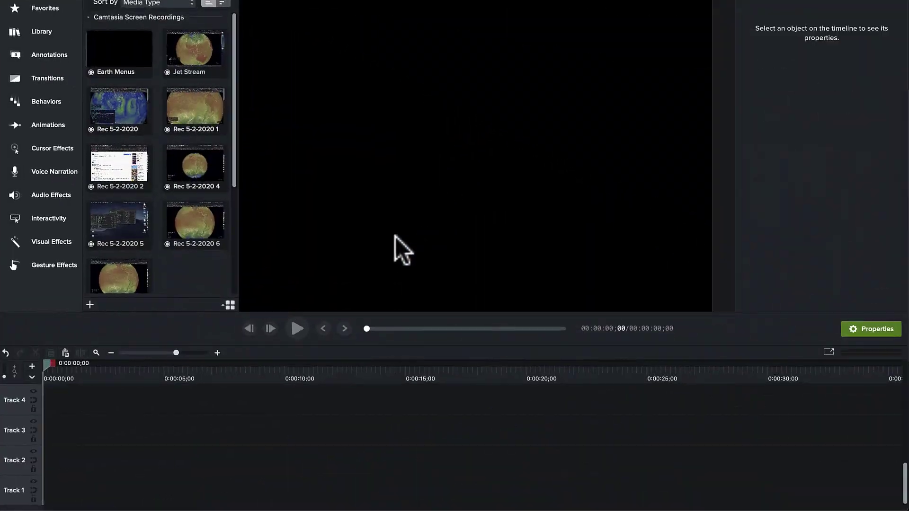
left_click_drag(192, 113, 38, 493)
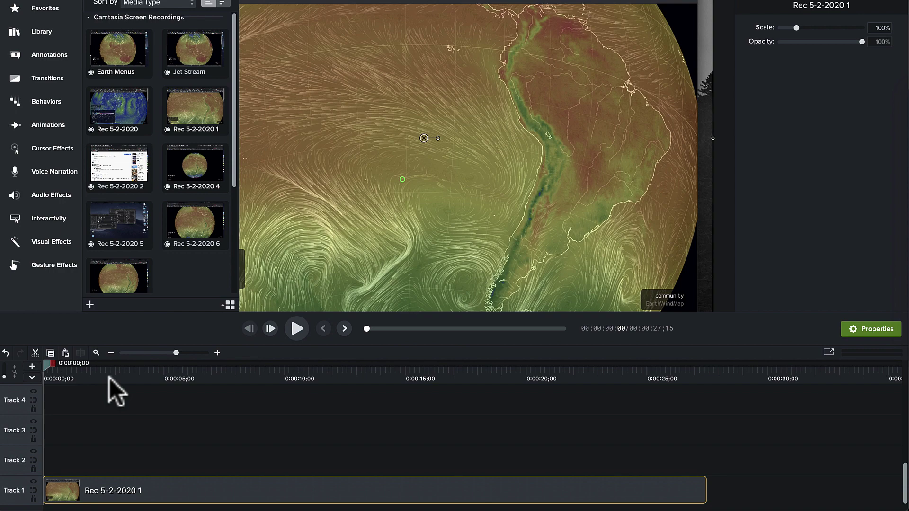
left_click_drag(104, 374, 535, 375)
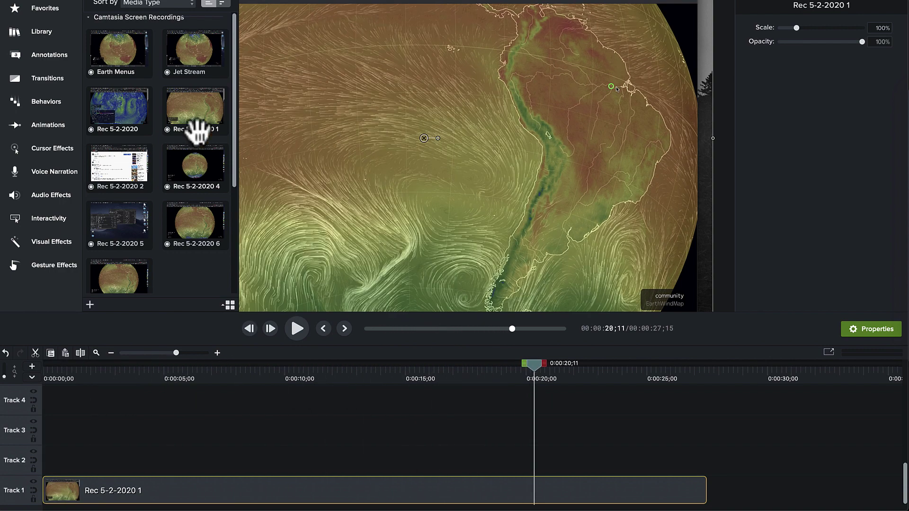
Add a Favorites green ellipse enlarged over South America on Track 2, its clip extended back to 0:00.
left_click(14, 7)
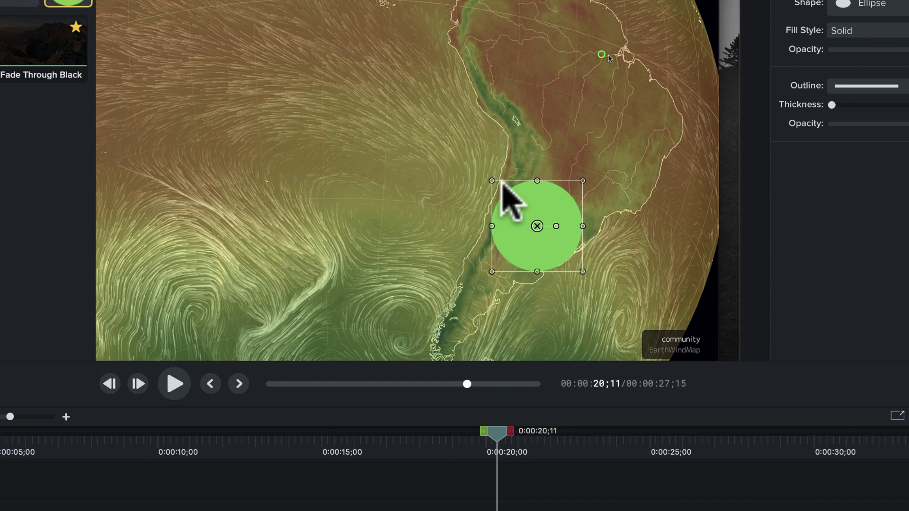
left_click_drag(492, 183, 387, 77)
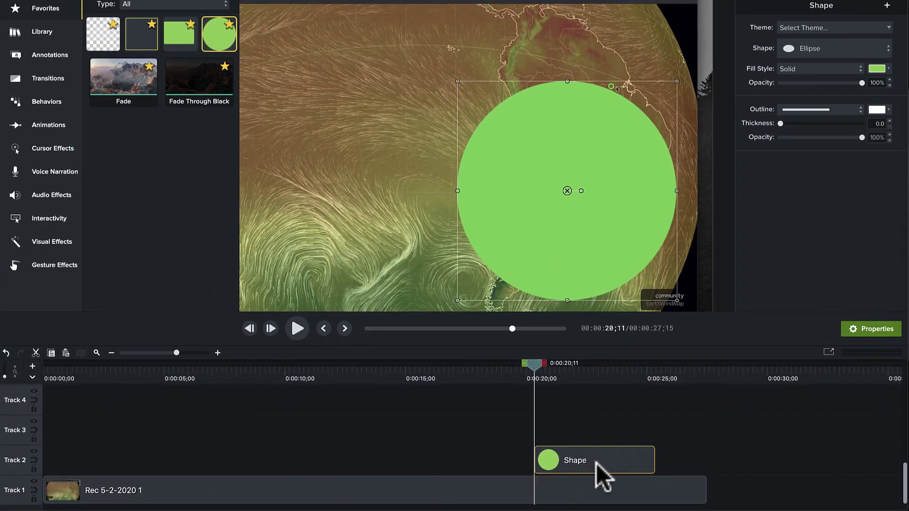
left_click_drag(596, 464, 645, 472)
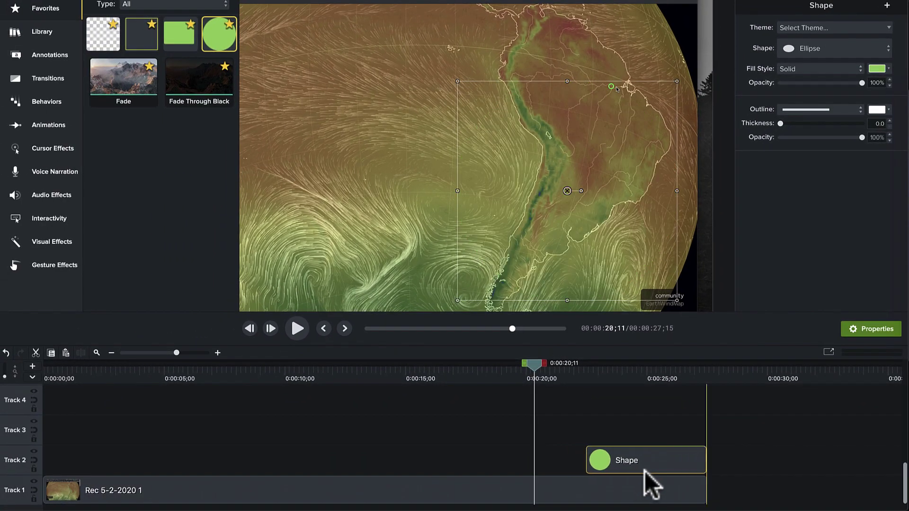
left_click_drag(589, 464, 35, 442)
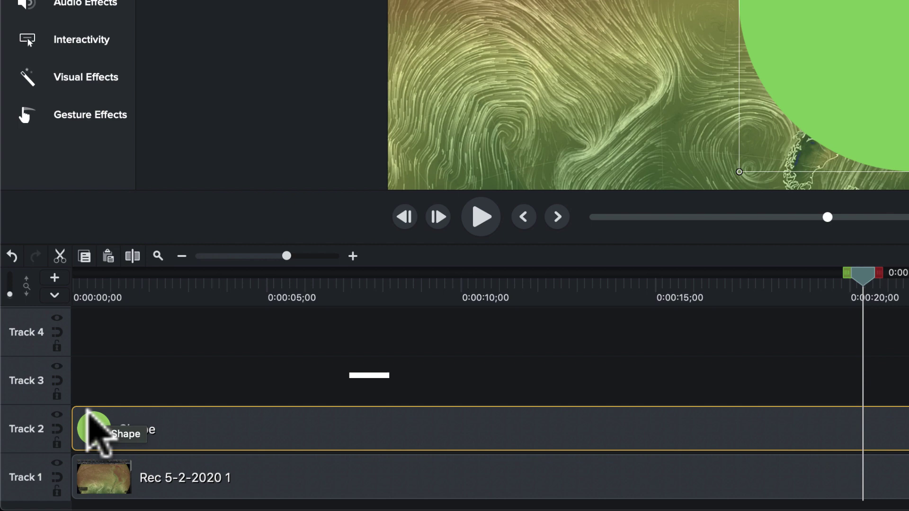
Set Track 2's track matte to Alpha and select the recording clip on Track 1.
left_click(57, 429)
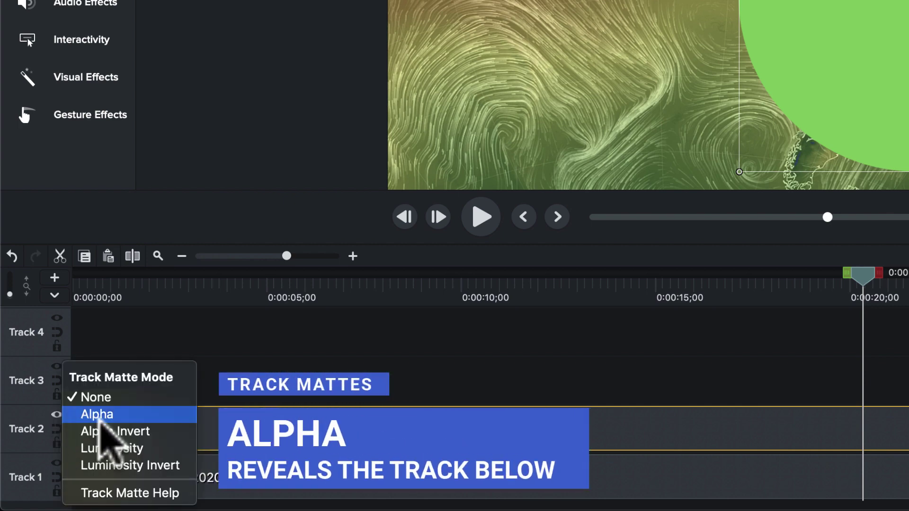
left_click(100, 416)
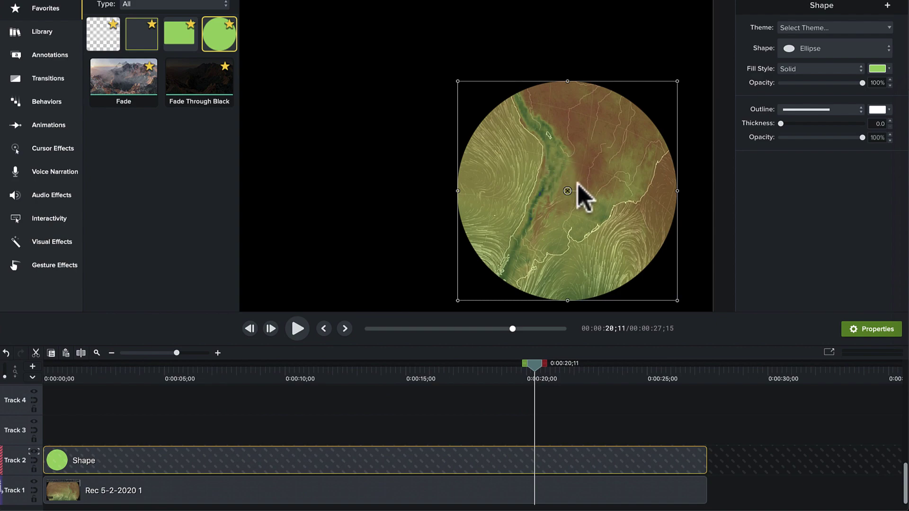
left_click(493, 490)
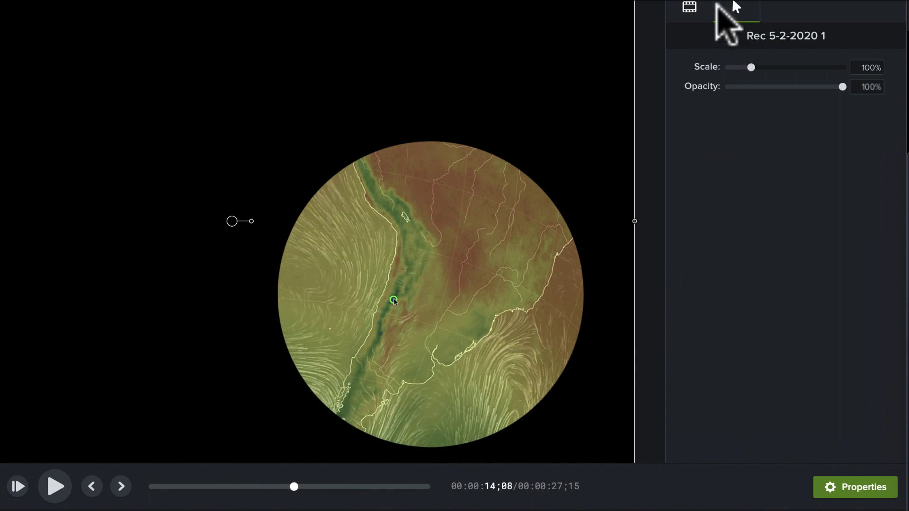
Scale up the recording behind the circular matte with the Scale slider.
left_click_drag(756, 67, 783, 67)
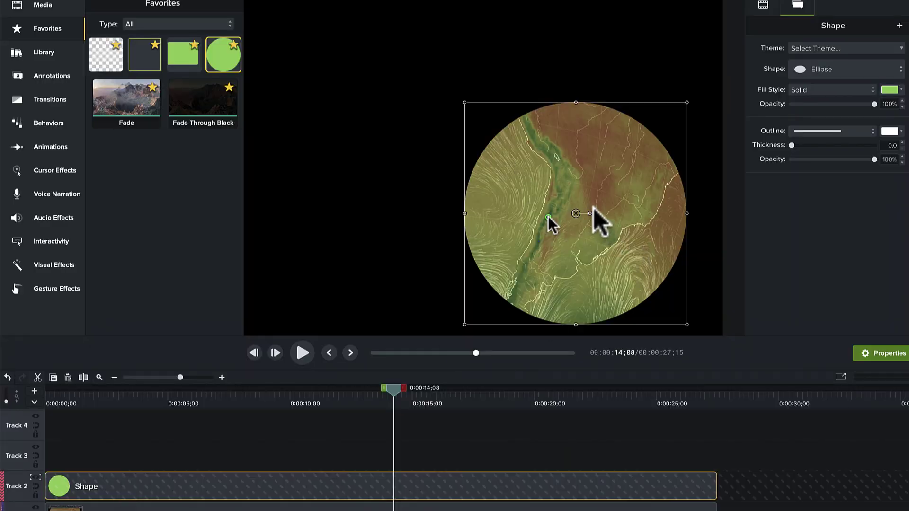
Paste a circle copy onto Track 3 from 0:00 with 0% fill opacity and an 8.8 white outline.
key("ctrl+v")
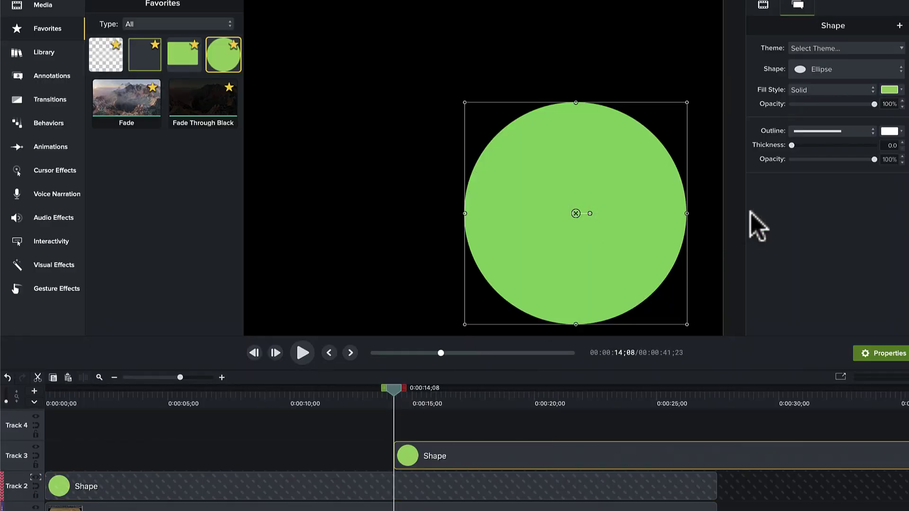
left_click_drag(588, 458, 200, 467)
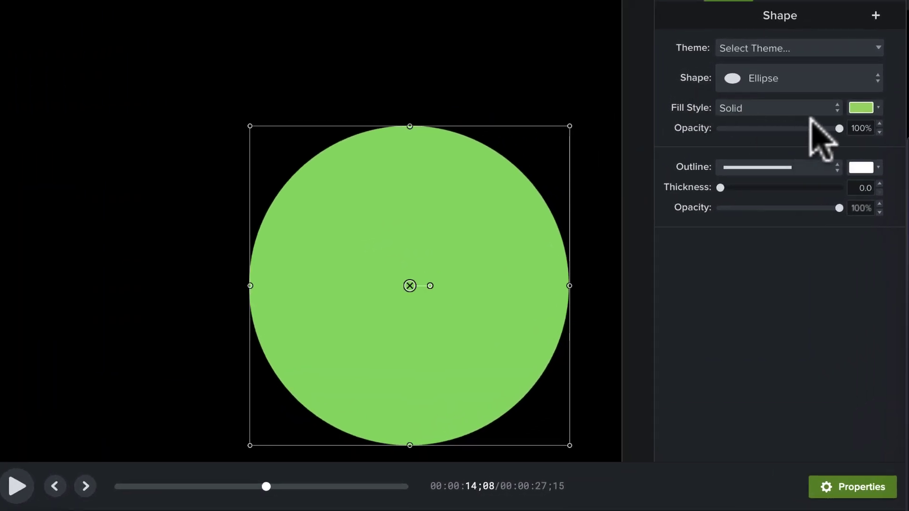
left_click_drag(841, 128, 710, 128)
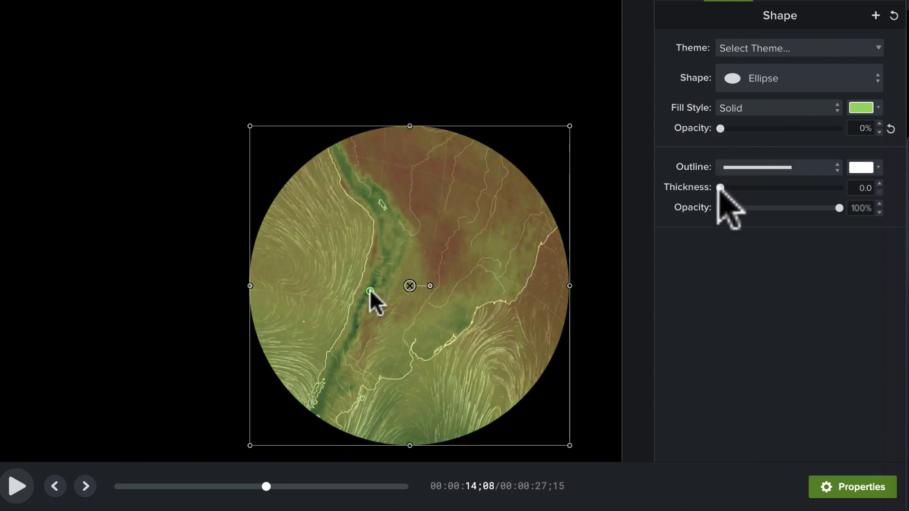
left_click_drag(720, 188, 731, 187)
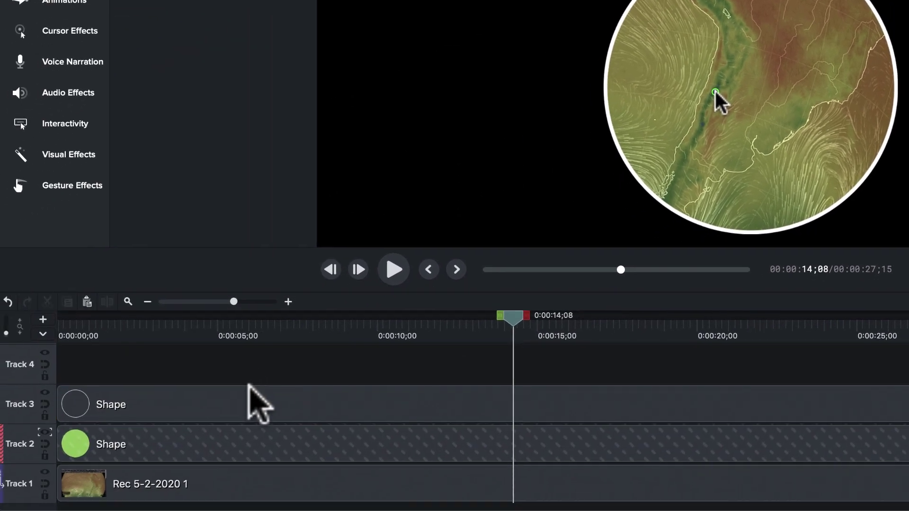
Group the three clips, rename the group 'map', and set Track 2's track matte mode to None.
left_click_drag(251, 368, 169, 505)
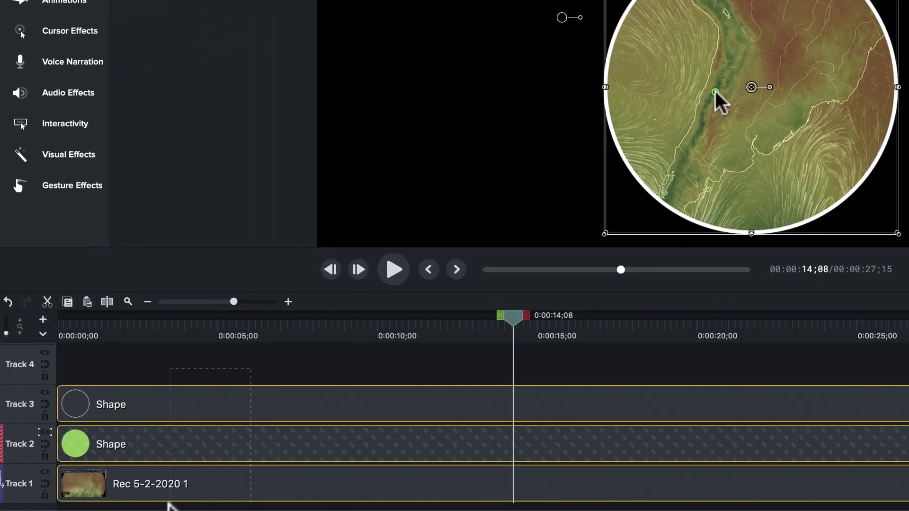
key("ctrl+g")
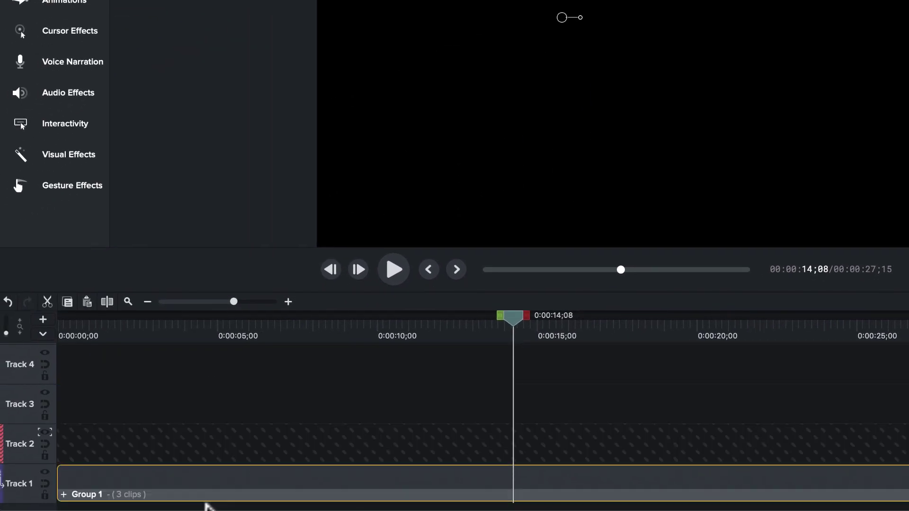
right_click(186, 487)
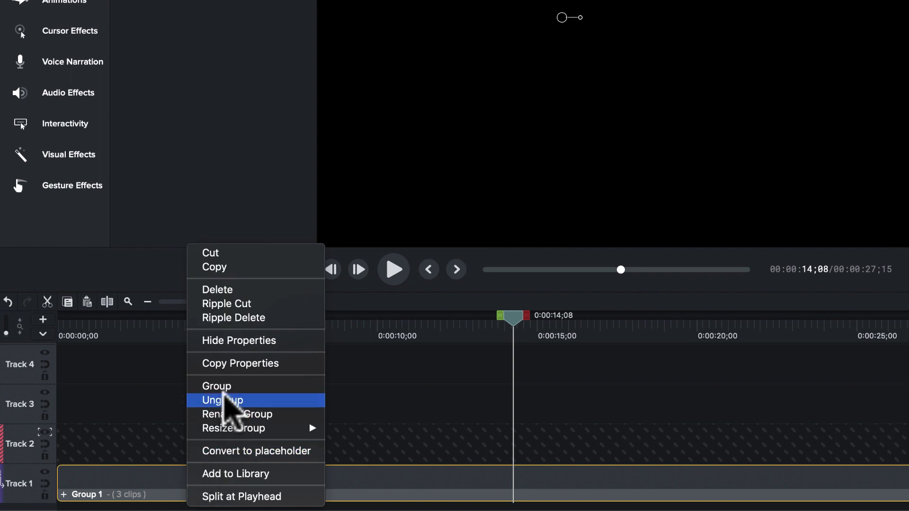
left_click(232, 414)
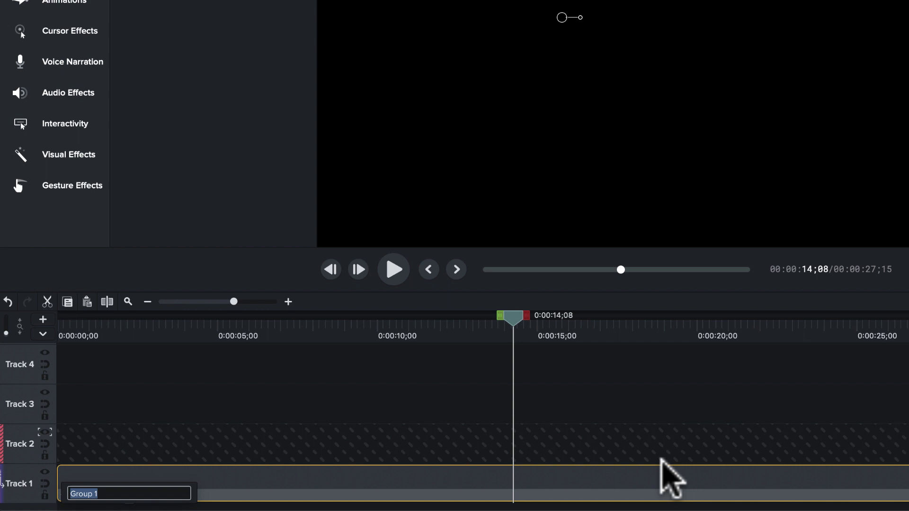
key("Return")
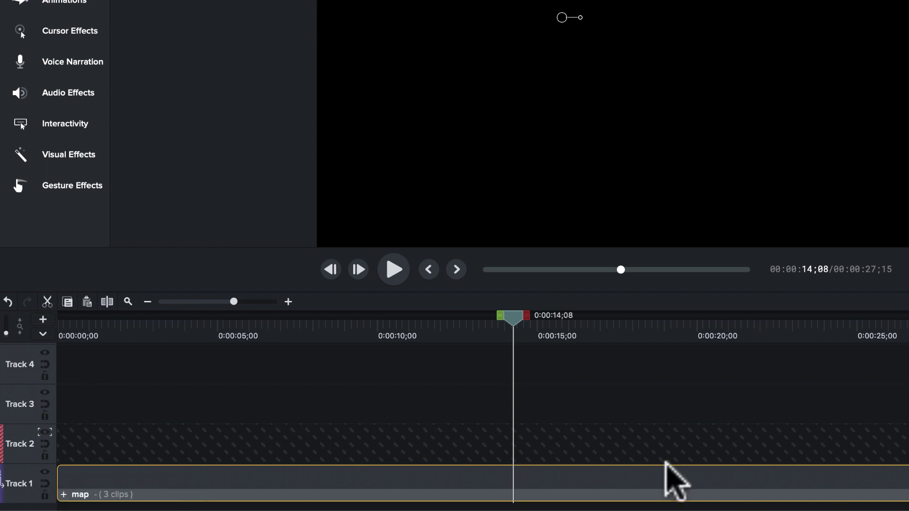
left_click(43, 433)
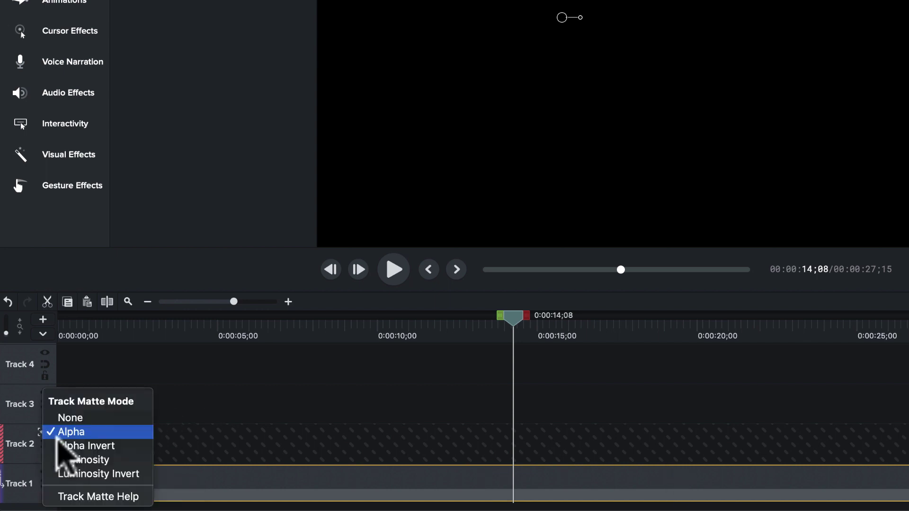
left_click(71, 418)
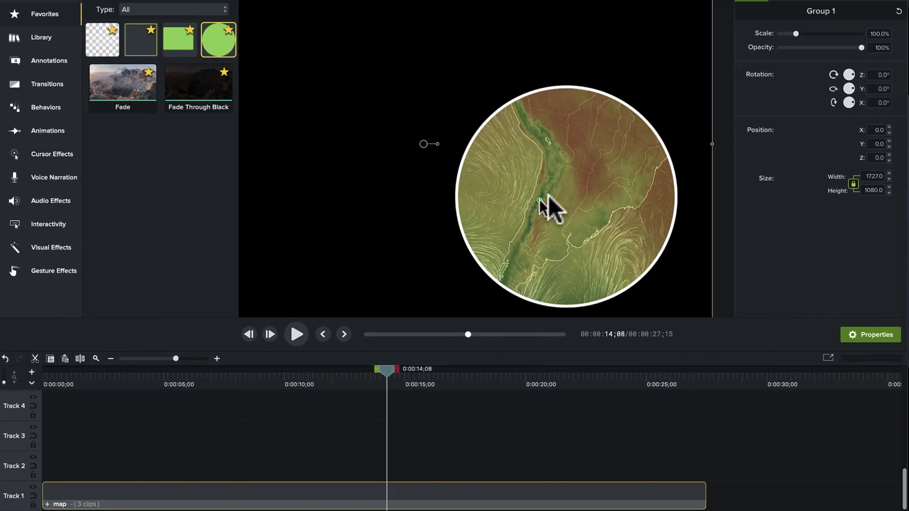
Scale the map group to 156.1%, position it at X -348, Y 252, and place it on Track 2.
scroll(548, 195, "down", 3)
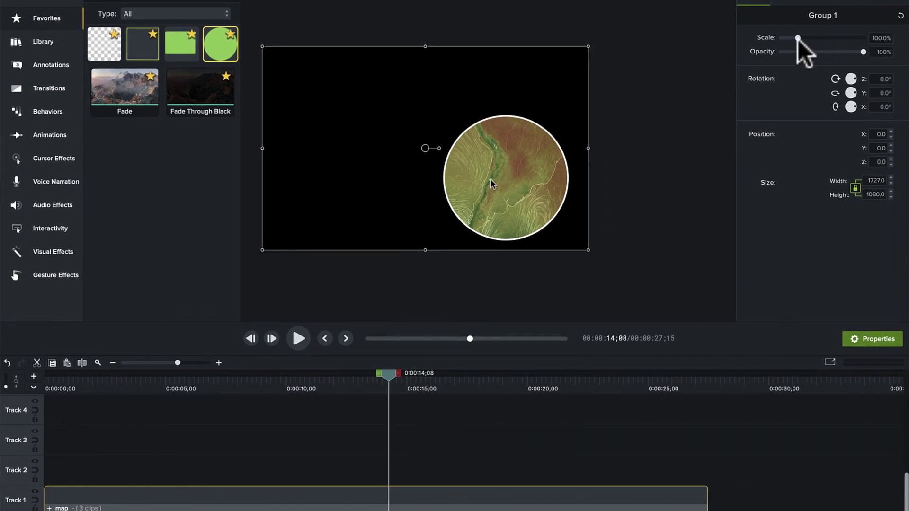
left_click_drag(798, 38, 808, 39)
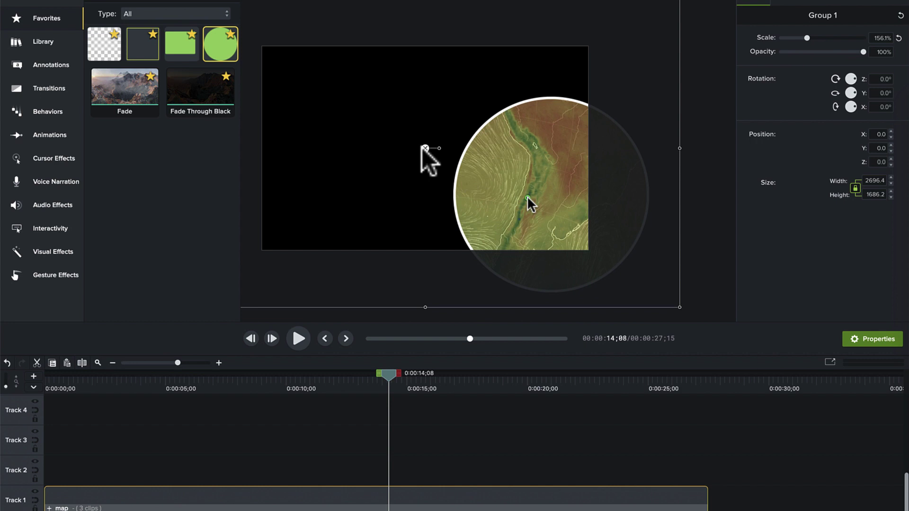
left_click_drag(425, 147, 360, 101)
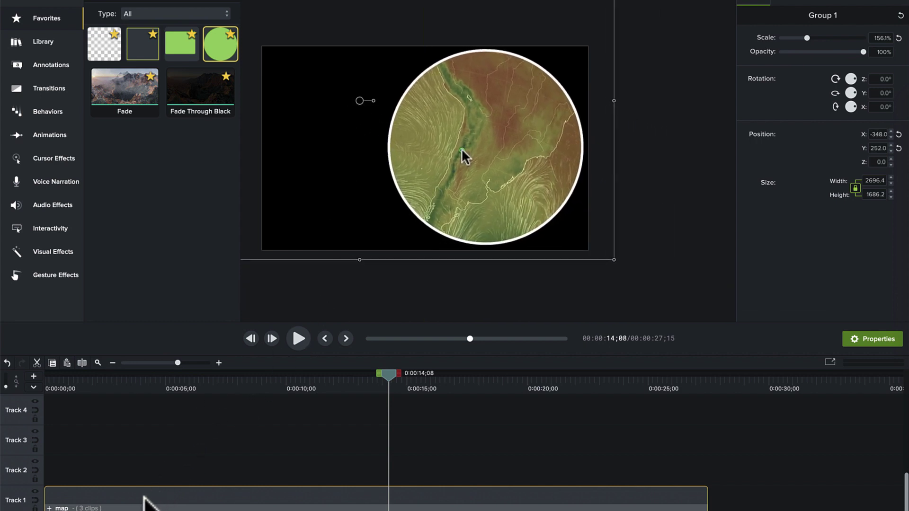
left_click_drag(143, 497, 146, 471)
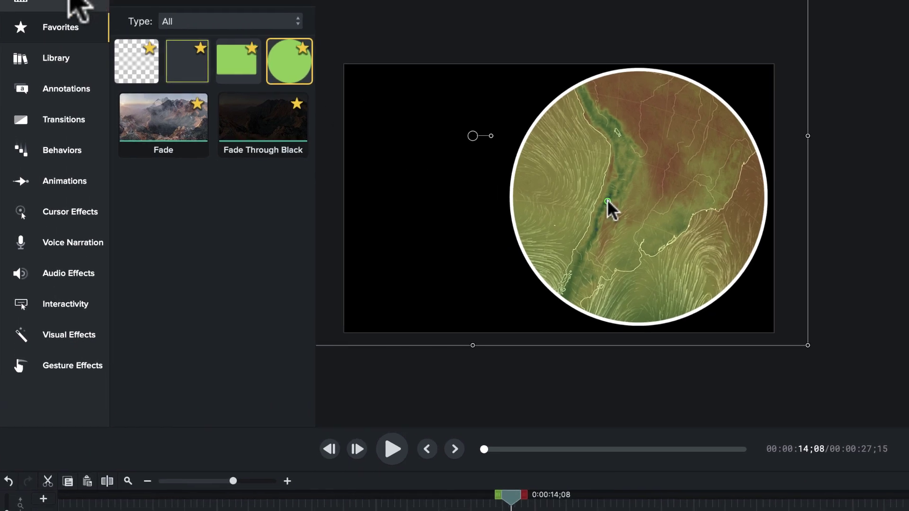
Add Rec 5-2-2020 1 to Track 1 at 61.9% scale and 33% opacity, plus a copy on Track 3.
left_click(71, 3)
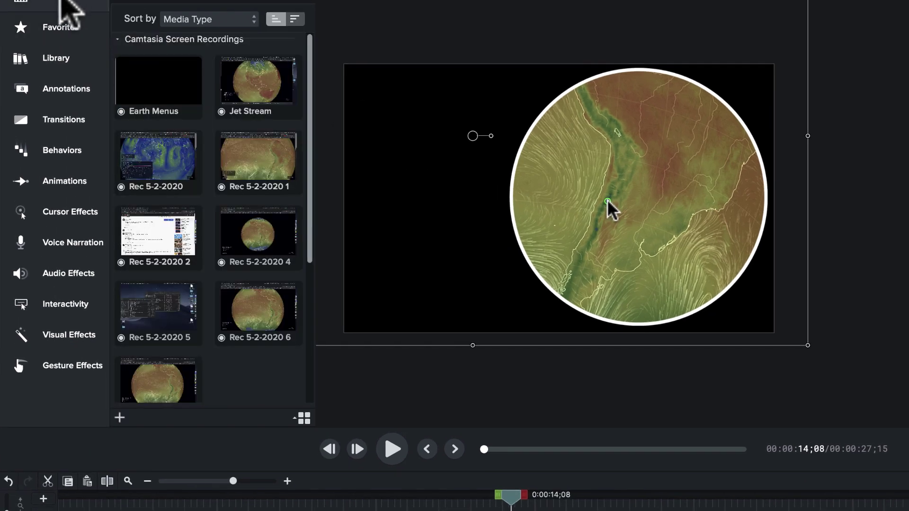
left_click(241, 153)
left_click_drag(241, 142, 66, 490)
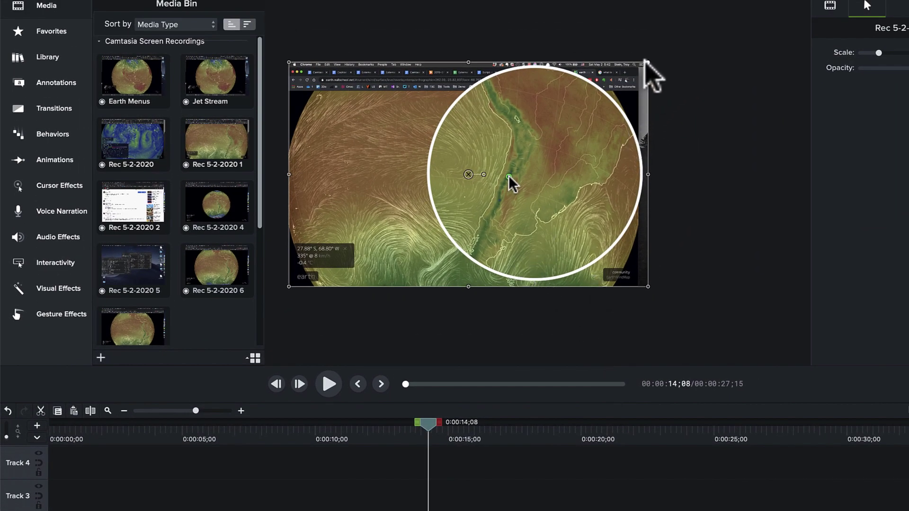
left_click_drag(649, 61, 698, 17)
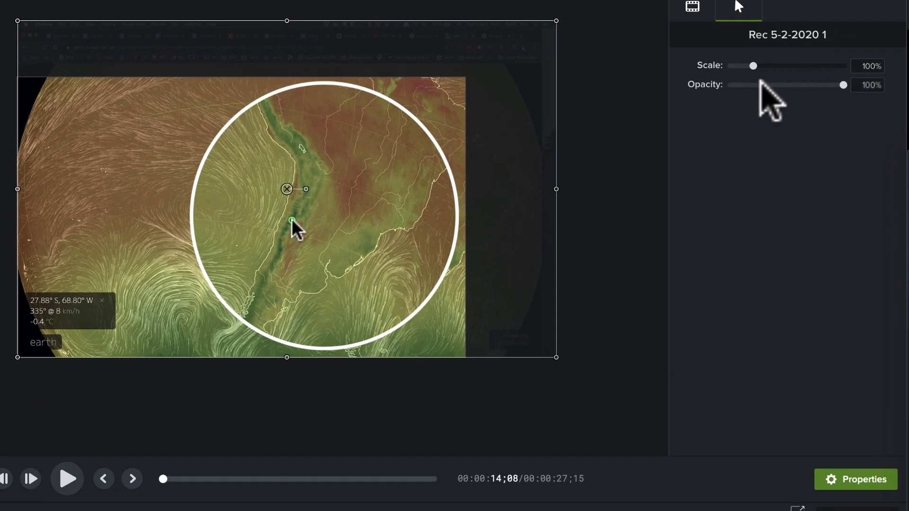
left_click(690, 6)
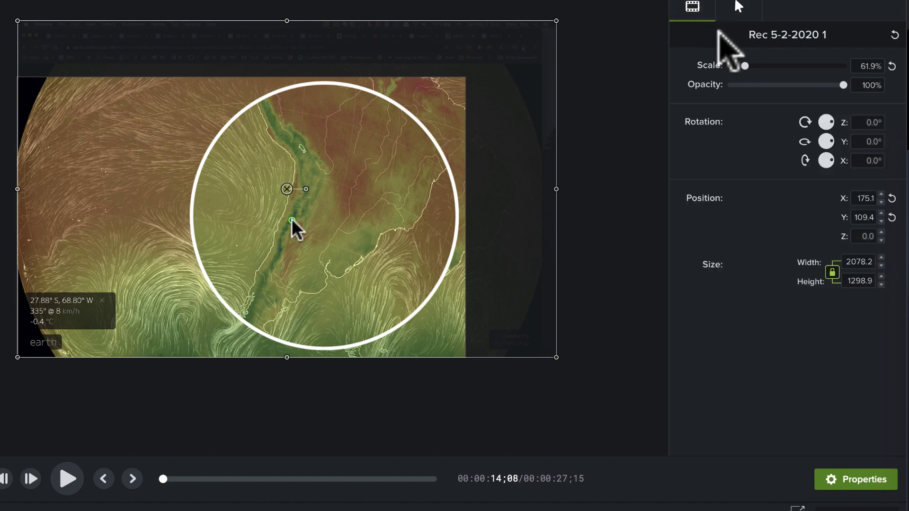
left_click_drag(837, 82, 763, 89)
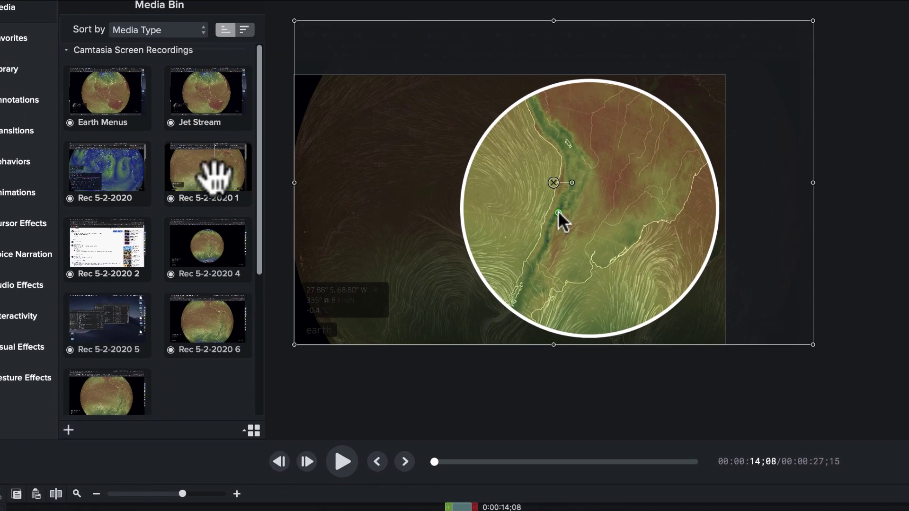
left_click_drag(216, 175, 22, 510)
mouse_move(75, 395)
left_mouse_down()
mouse_move(61, 397)
mouse_move(109, 393)
mouse_move(63, 405)
left_mouse_up()
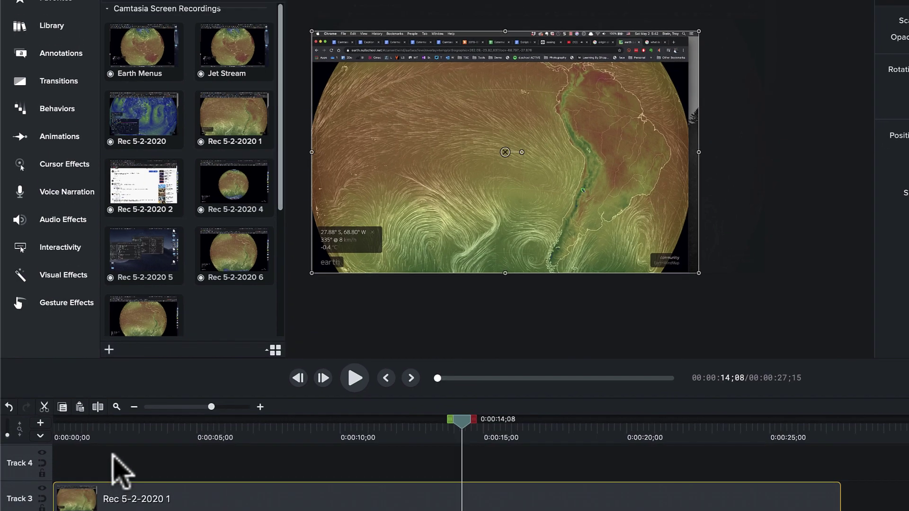
Zoom and pan the preview onto the coordinates and temperature readout, then show the Favorites panel.
scroll(511, 189, "down", 3)
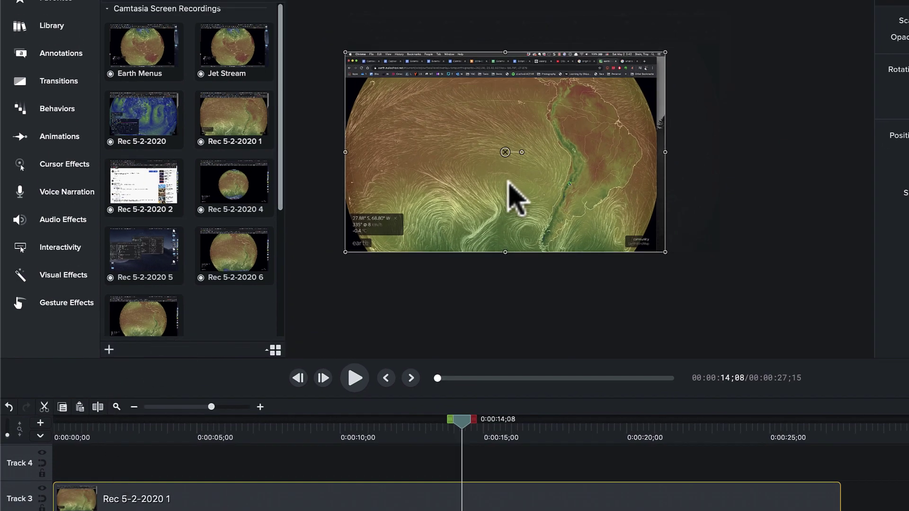
scroll(509, 180, "up", 3)
left_click_drag(369, 223, 640, 180)
scroll(644, 192, "down", 2)
scroll(648, 196, "up", 4)
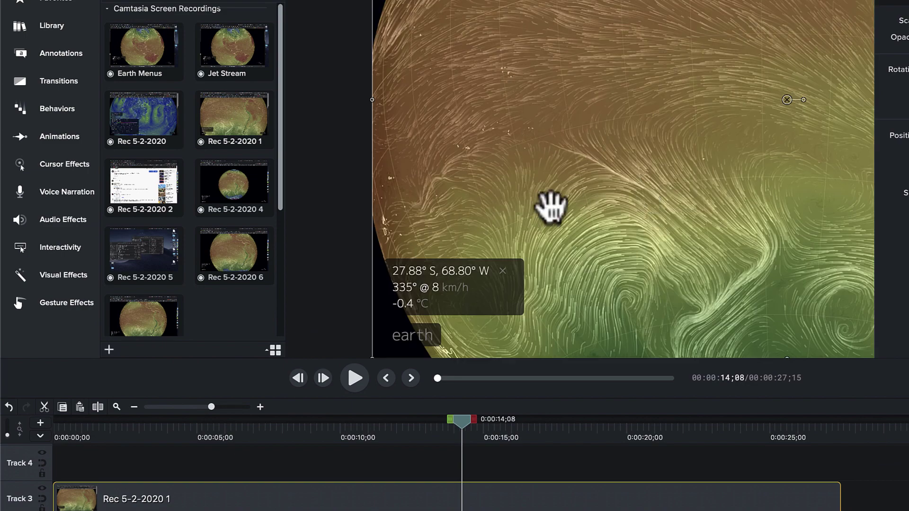
left_click_drag(548, 207, 672, 99)
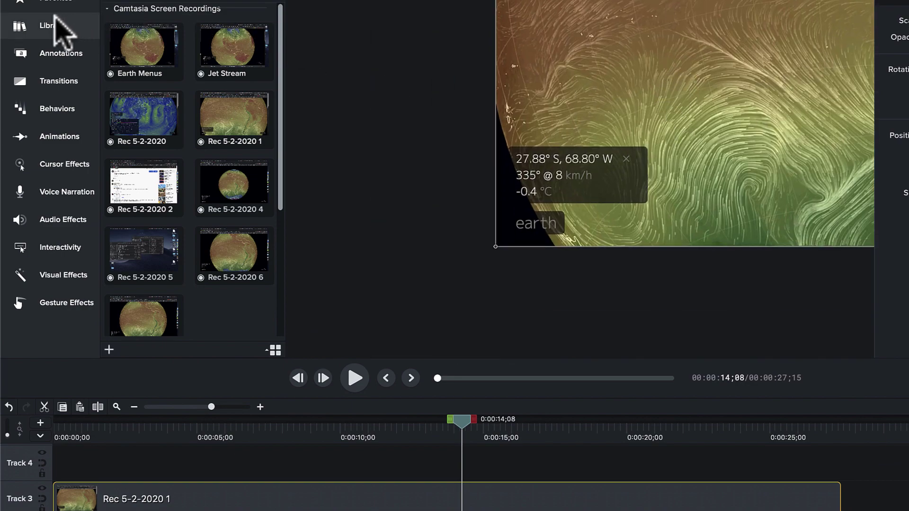
left_click(55, 3)
Place a green rectangle over the -0.4 temperature value and size it to 106 × 41.
left_click_drag(216, 23, 568, 223)
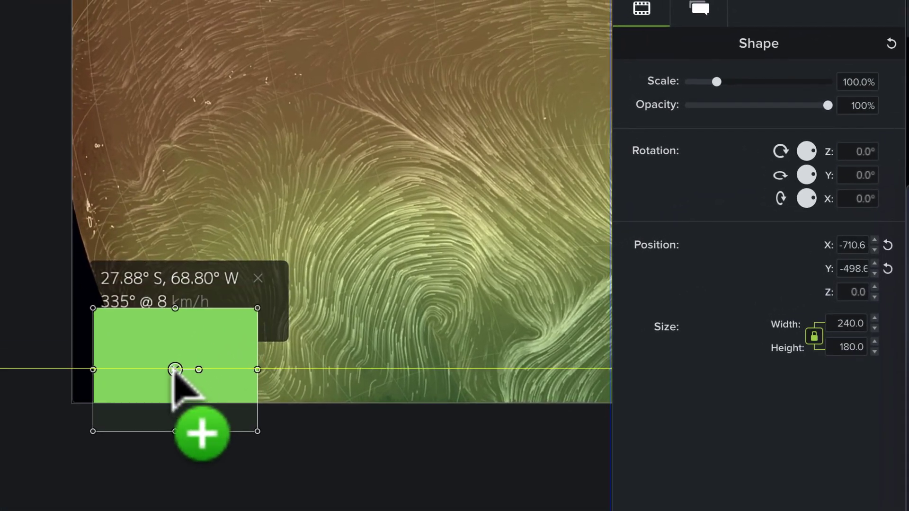
left_click_drag(173, 371, 174, 368)
left_click_drag(257, 429, 203, 341)
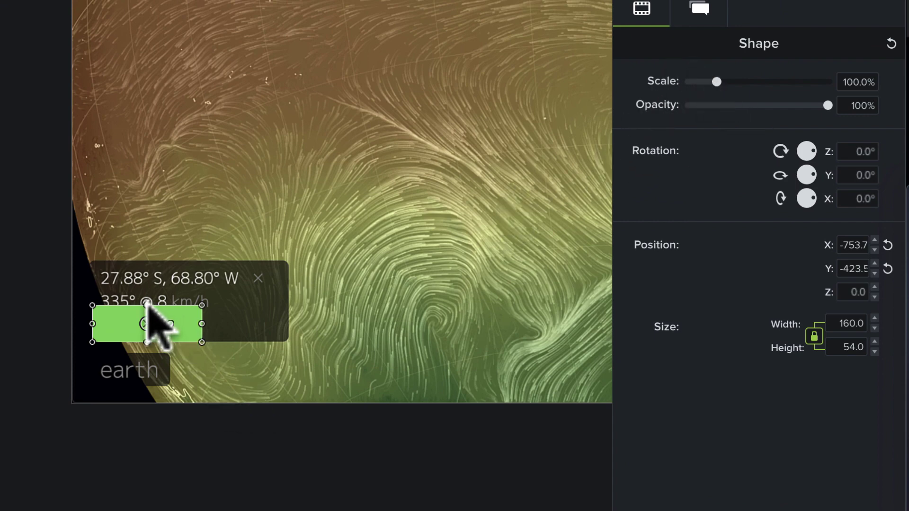
left_click_drag(147, 305, 147, 315)
mouse_move(682, 106)
left_mouse_down()
mouse_move(709, 106)
mouse_move(665, 107)
left_mouse_up()
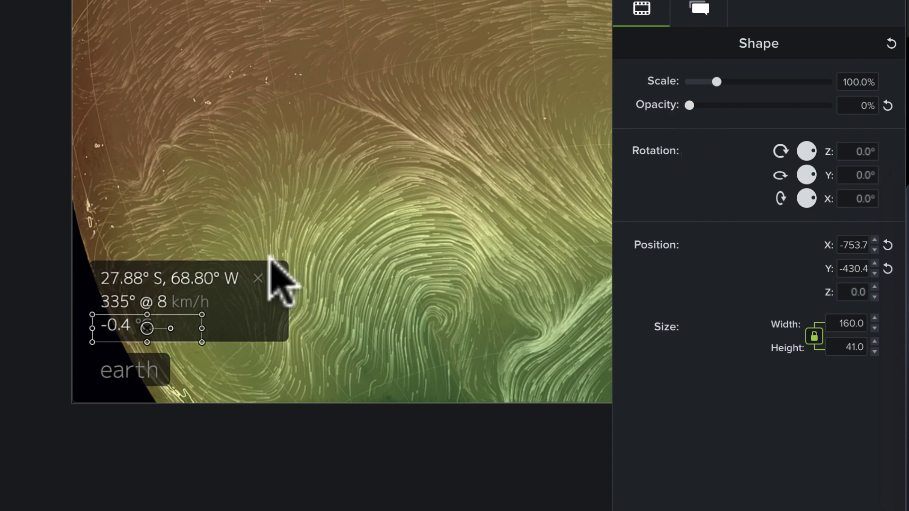
left_click_drag(202, 328, 164, 328)
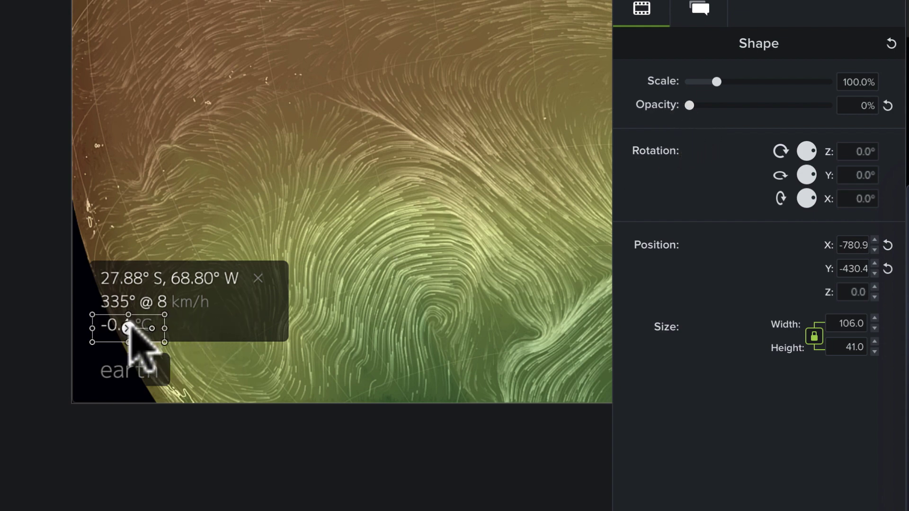
key("Up")
key("Up")
key("Up")
key("Up")
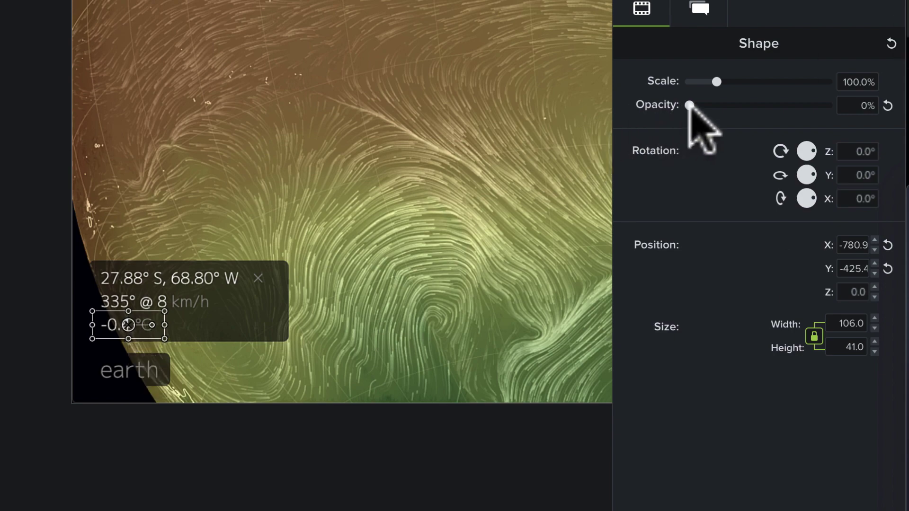
Raise the rectangle's fill opacity and set Track 4's track matte to Alpha.
left_click_drag(689, 105, 832, 105)
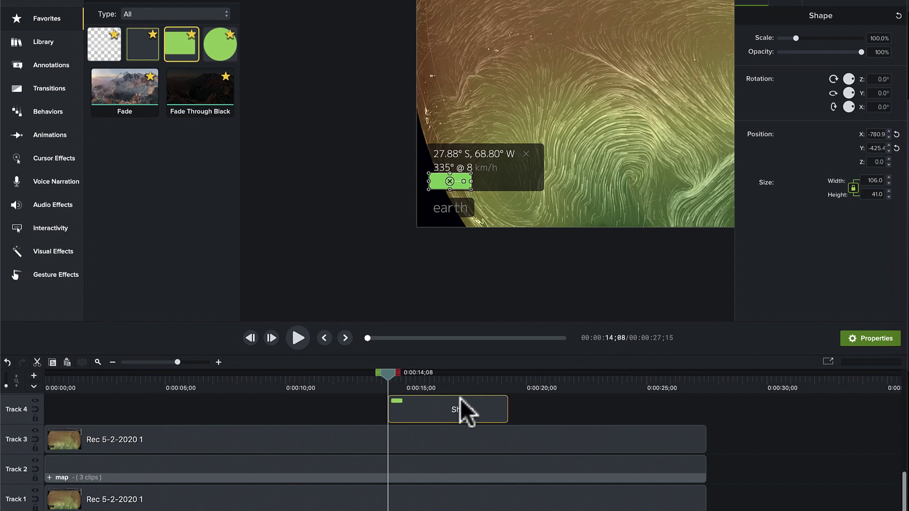
left_click(35, 410)
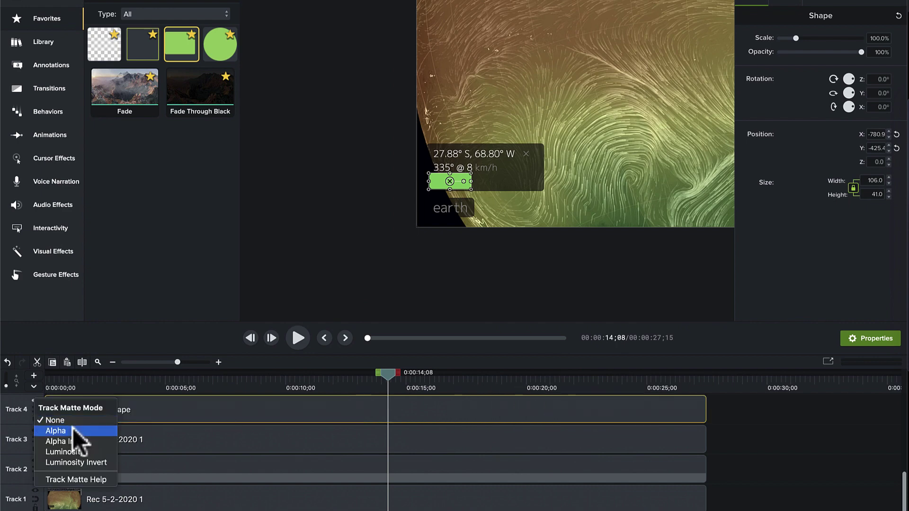
left_click(56, 430)
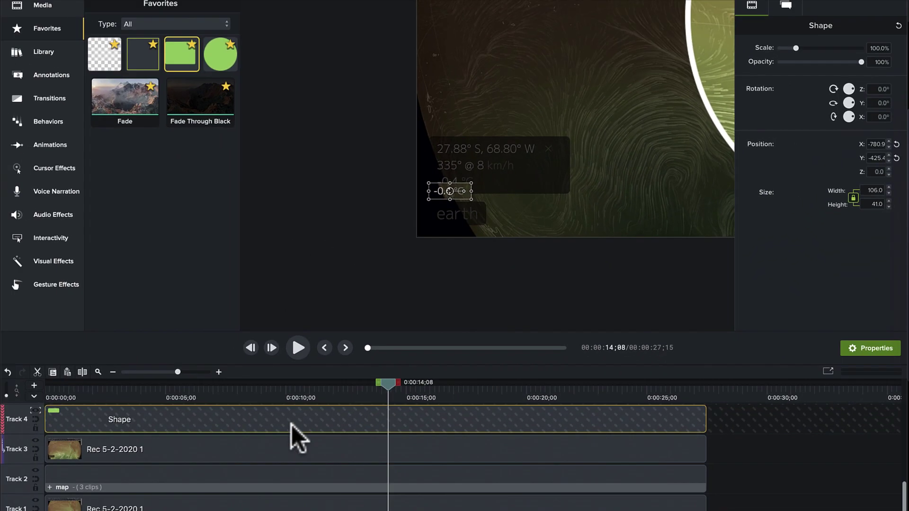
Paste a copy of the rectangle onto Track 5, aligned with the original clip.
scroll(286, 421, "up", 2)
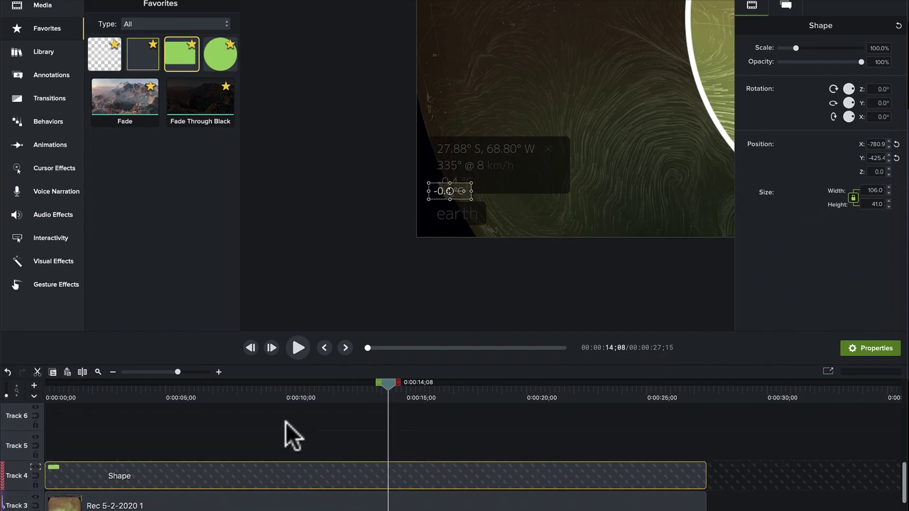
key("super+v")
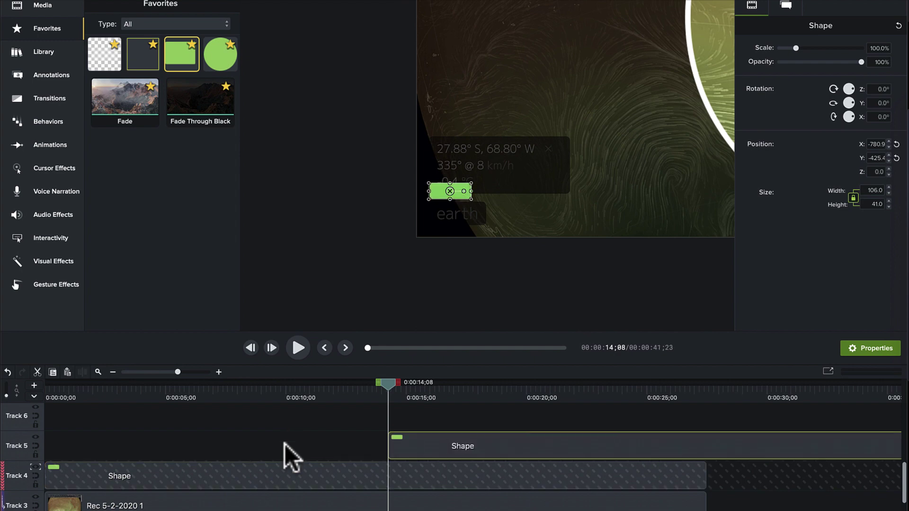
left_click_drag(483, 450, 287, 449)
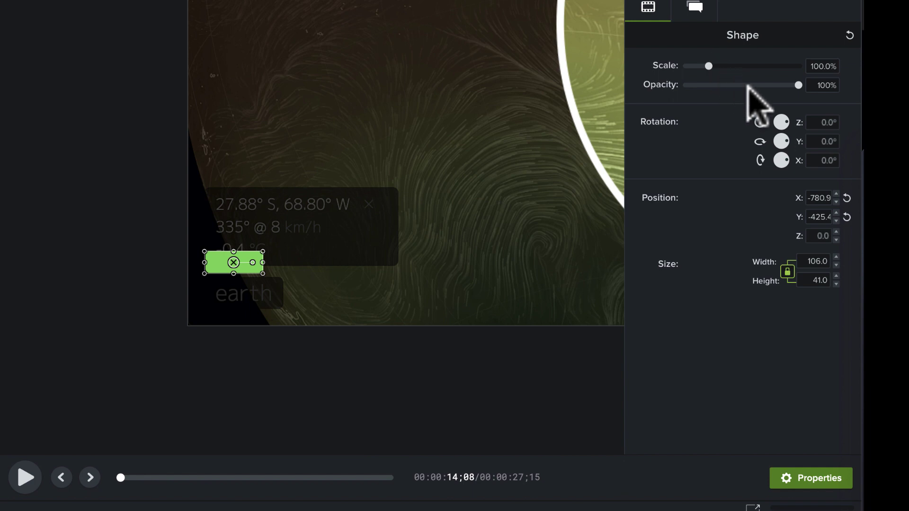
Give the copy 0% fill opacity and a green outline 5.5 thick.
left_click(694, 7)
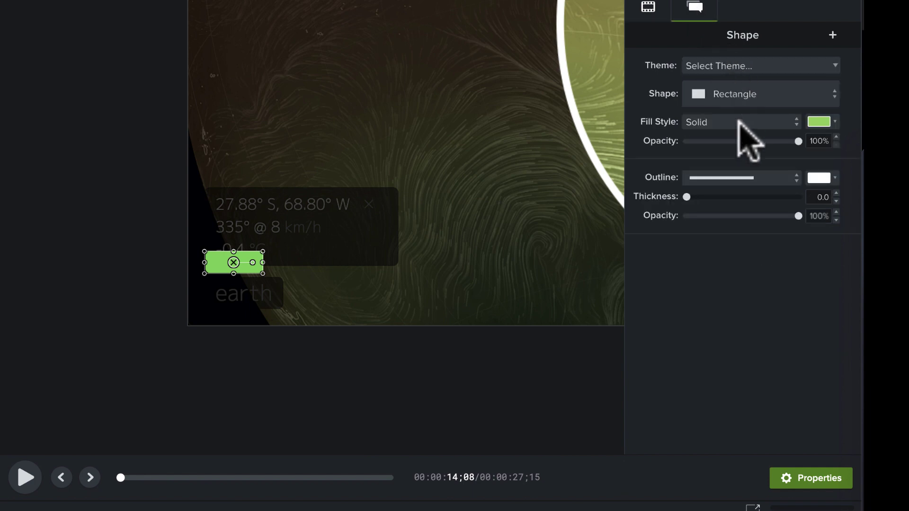
left_click_drag(748, 142, 676, 142)
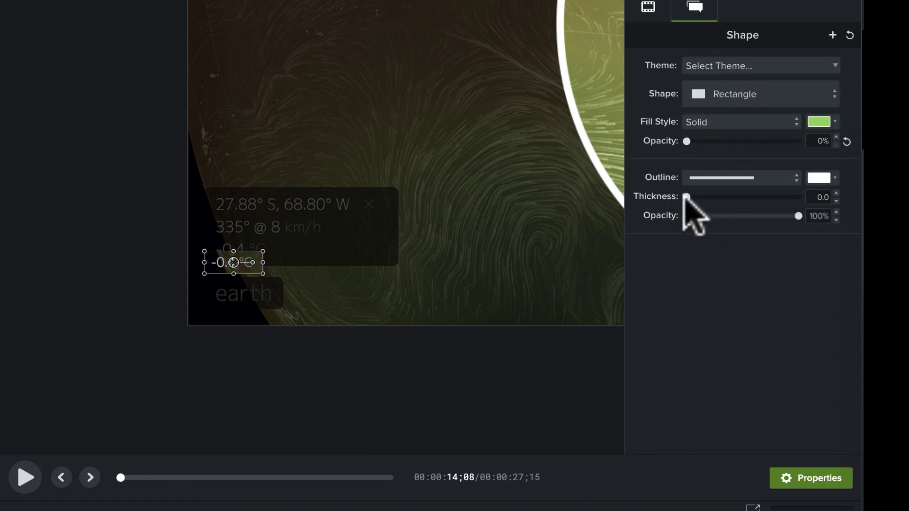
left_click_drag(687, 197, 692, 197)
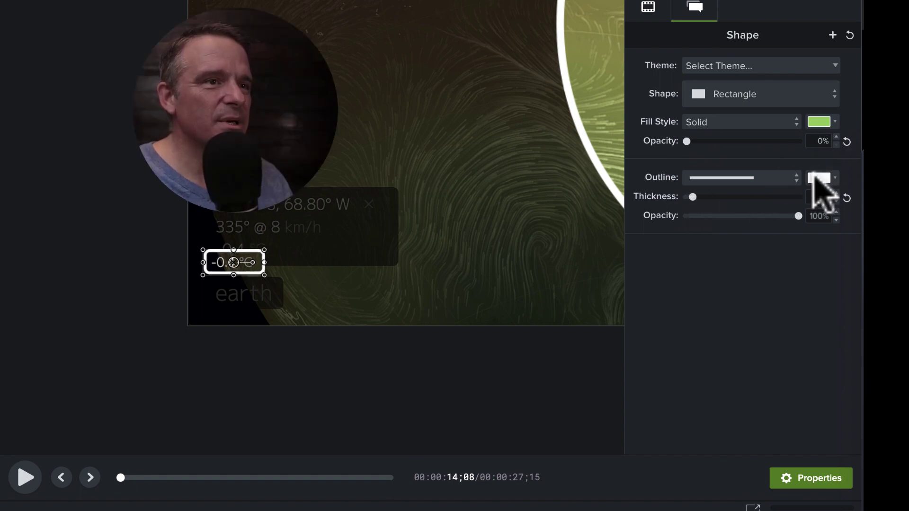
left_click(815, 177)
left_click(772, 232)
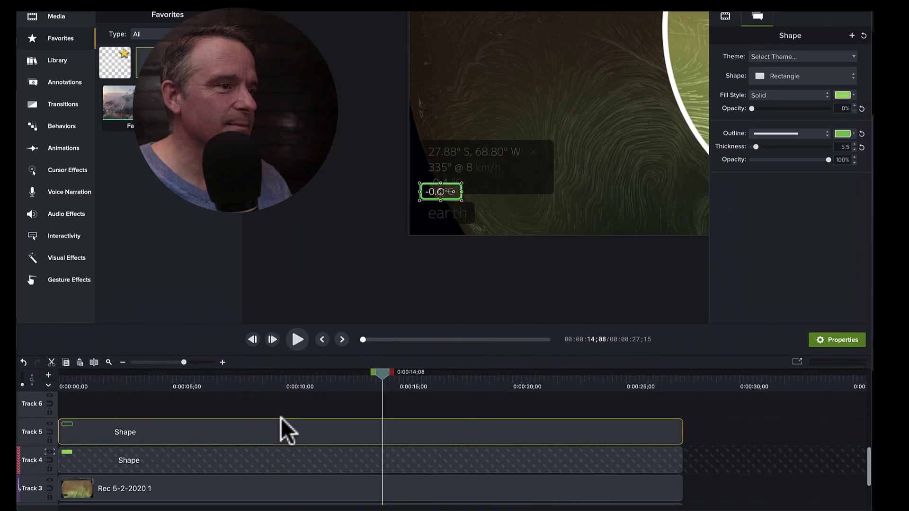
Group both rectangles with the map recording as 'temp' and set Track 4's matte to None.
left_click(257, 462, "ctrl")
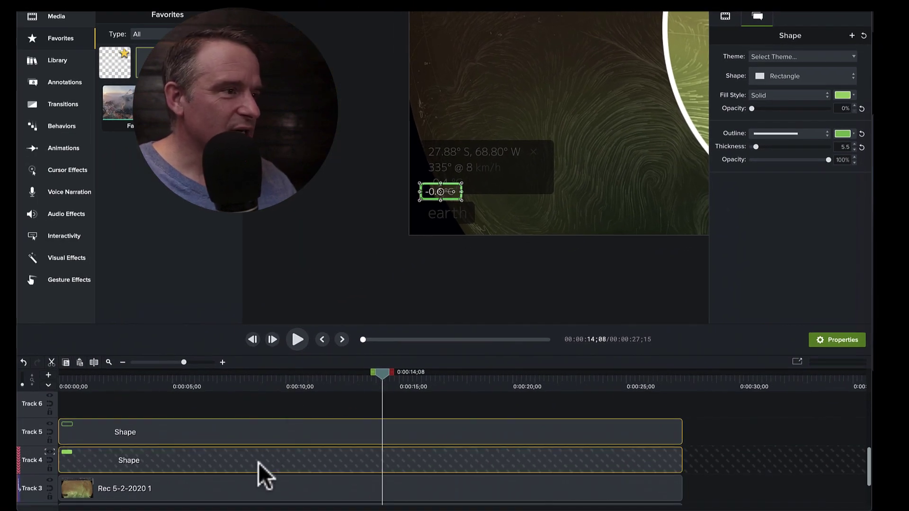
left_click(259, 488, "ctrl")
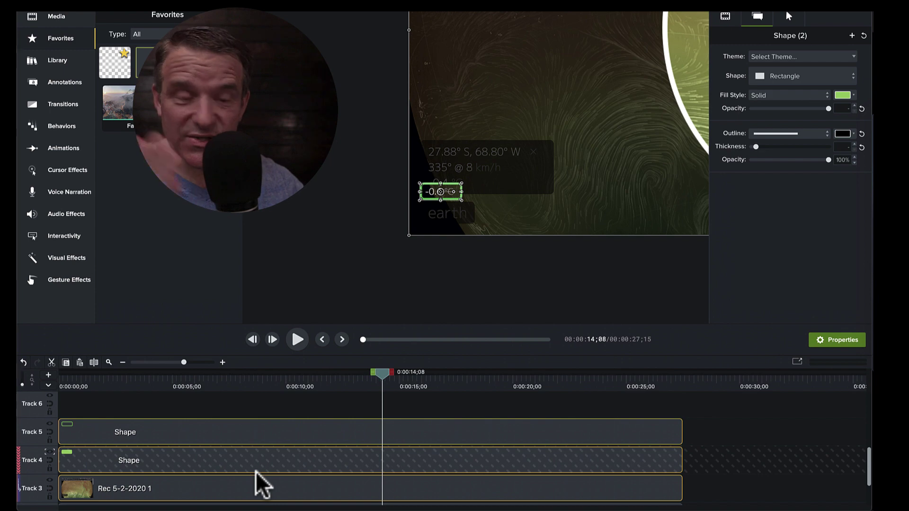
key("ctrl+g")
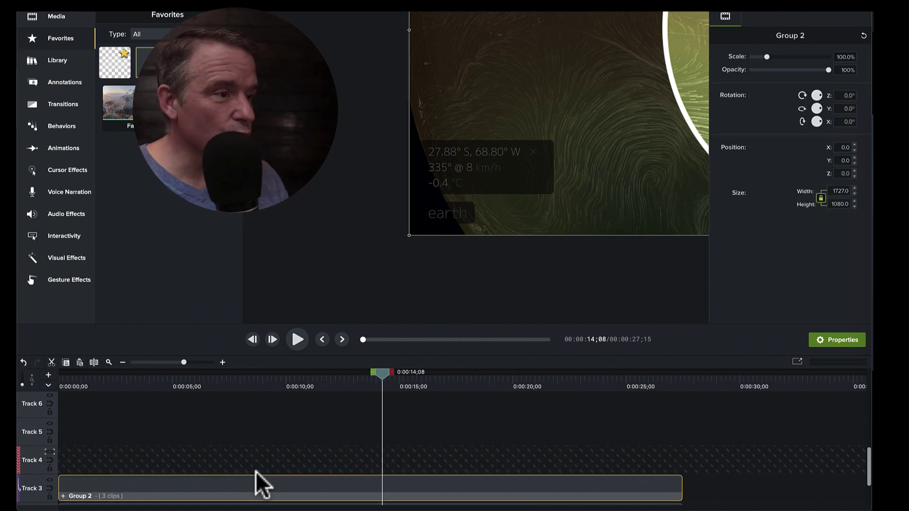
right_click(196, 501)
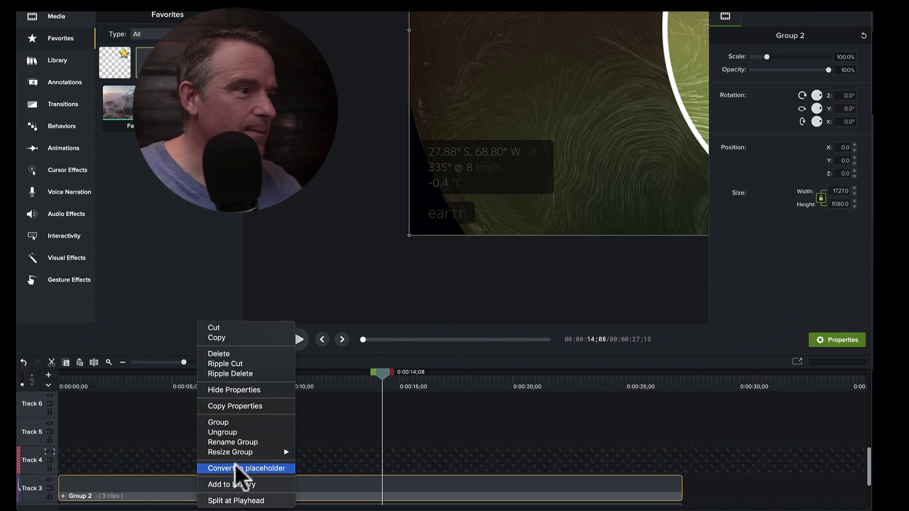
left_click(251, 444)
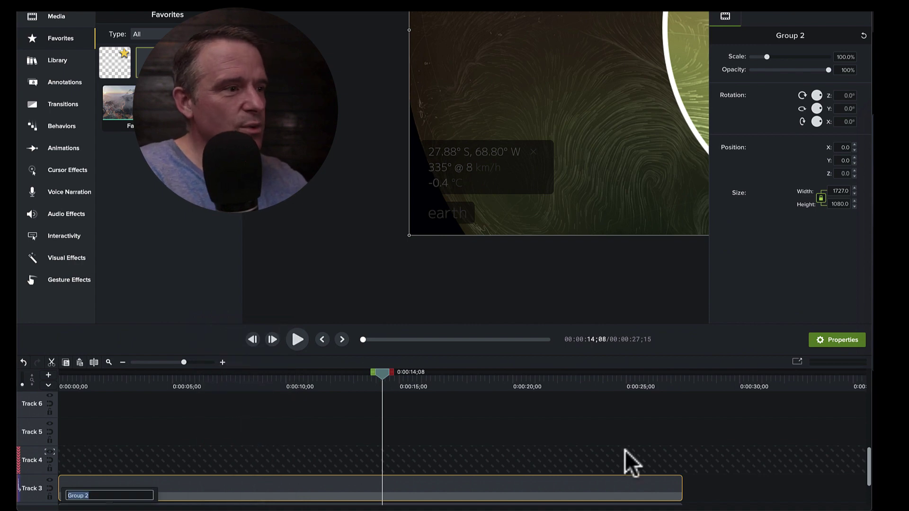
key("Return")
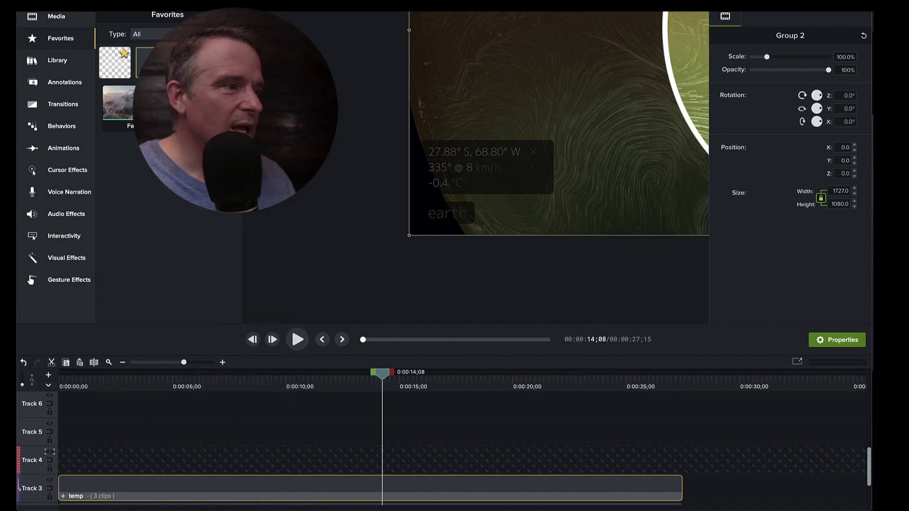
left_click(50, 453)
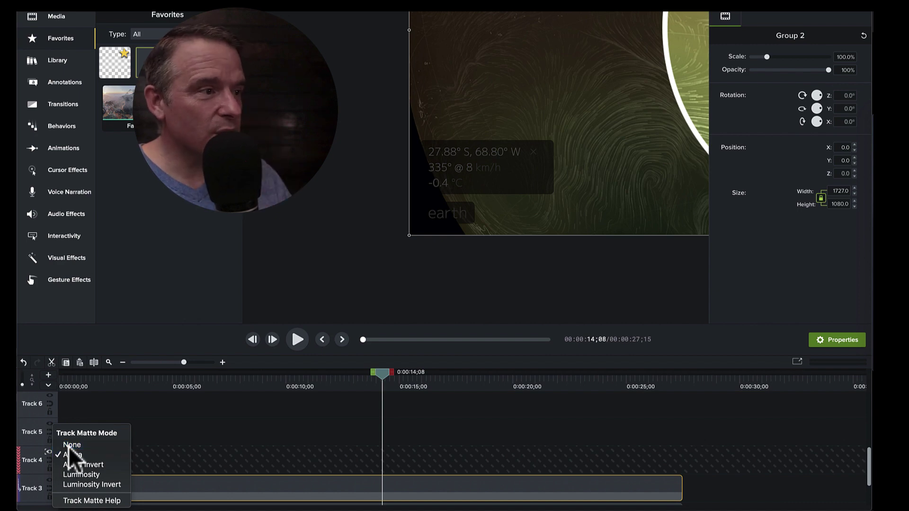
left_click(70, 445)
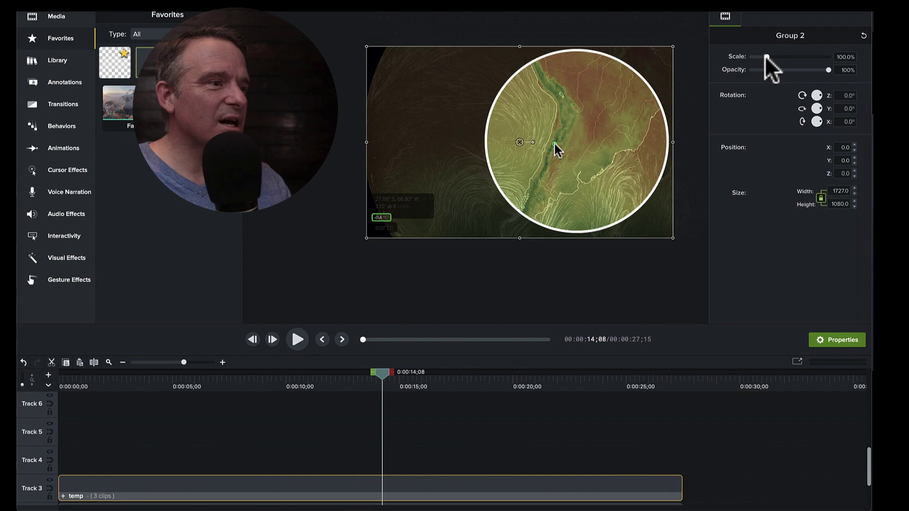
Scale the temp group to 175.1% and move it up and right to about X 1055, Y 713.
left_click_drag(765, 56, 771, 56)
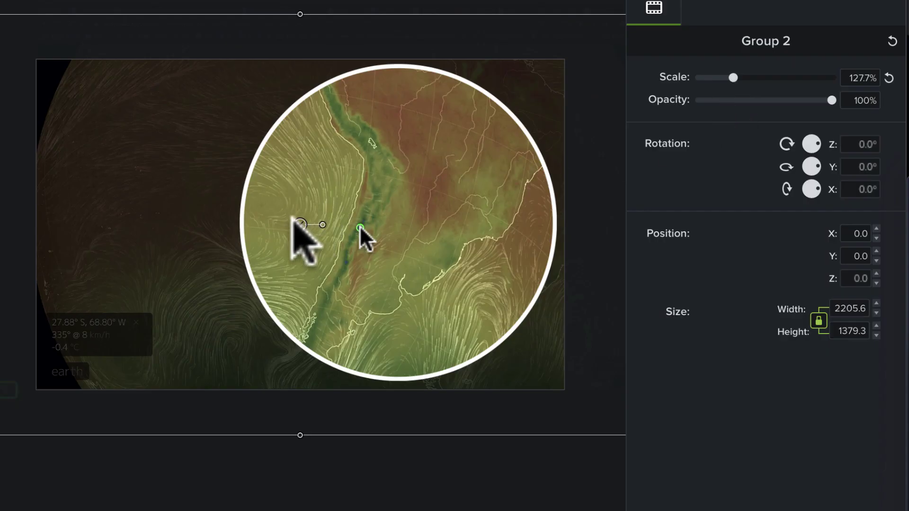
left_click_drag(293, 220, 551, 44)
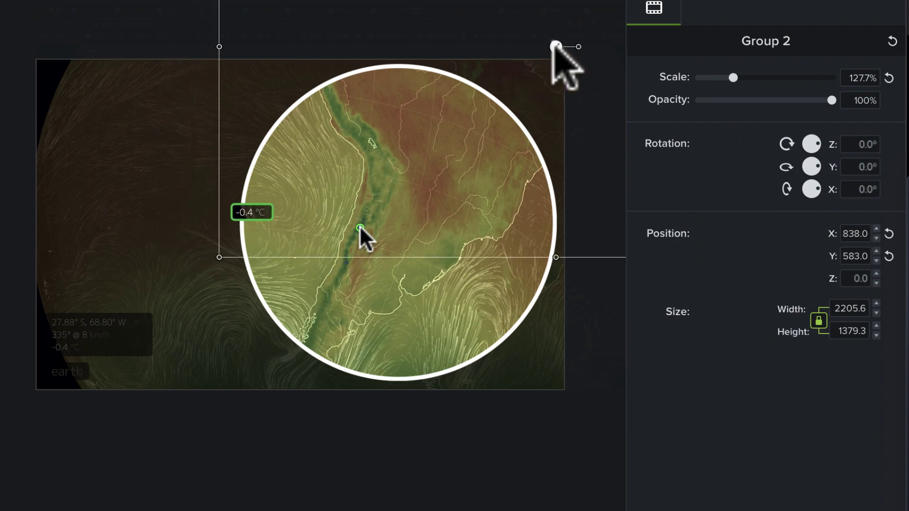
left_click_drag(730, 75, 743, 75)
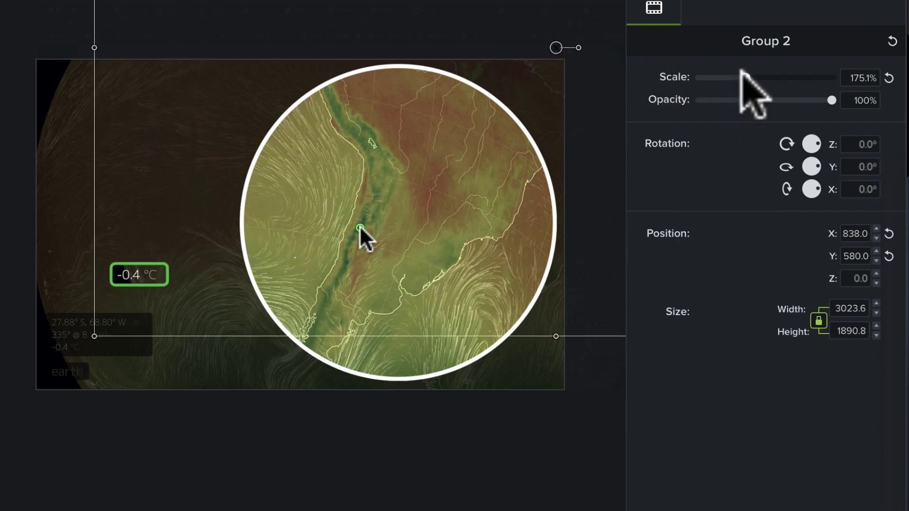
left_click_drag(615, 26, 642, 0)
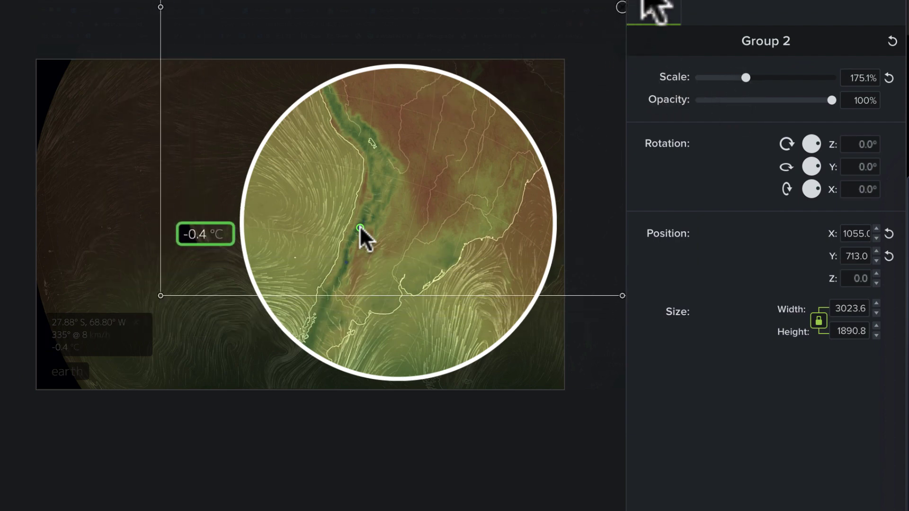